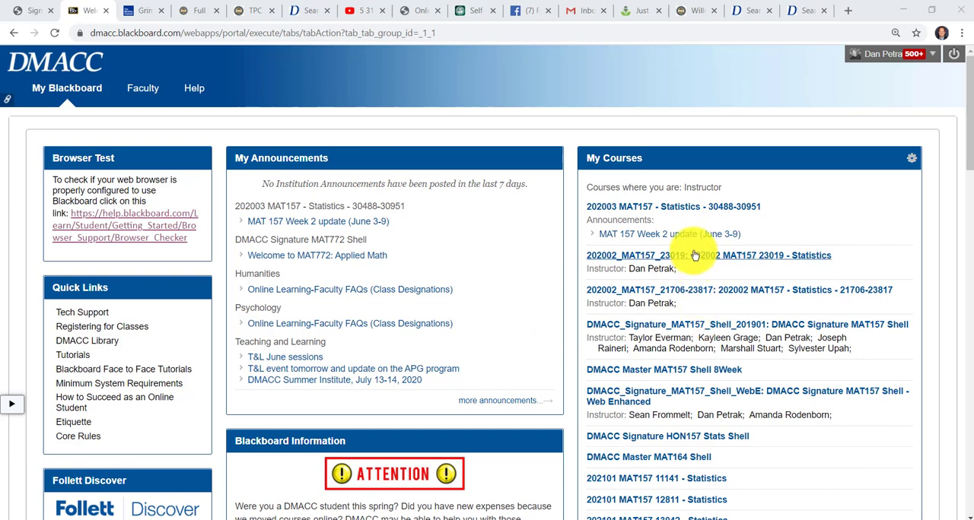
Step: Open the Tool Availability settings of the 202002 MAT157 23019 - Statistics course
click(695, 255)
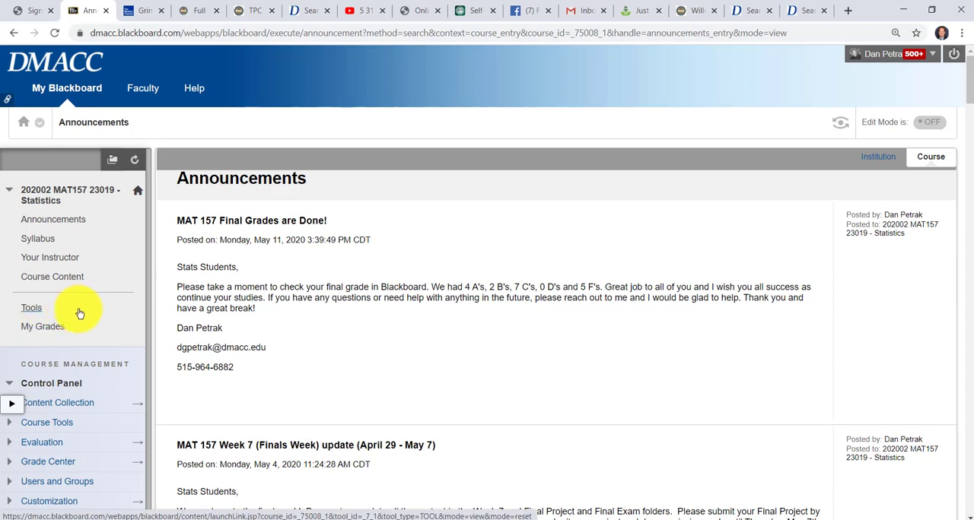
scroll(76, 320, down, 3)
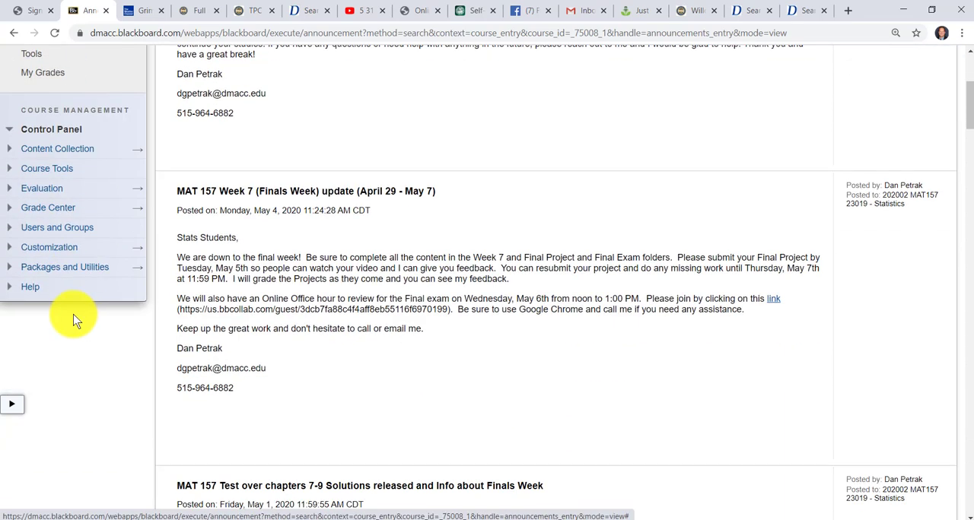
click(55, 251)
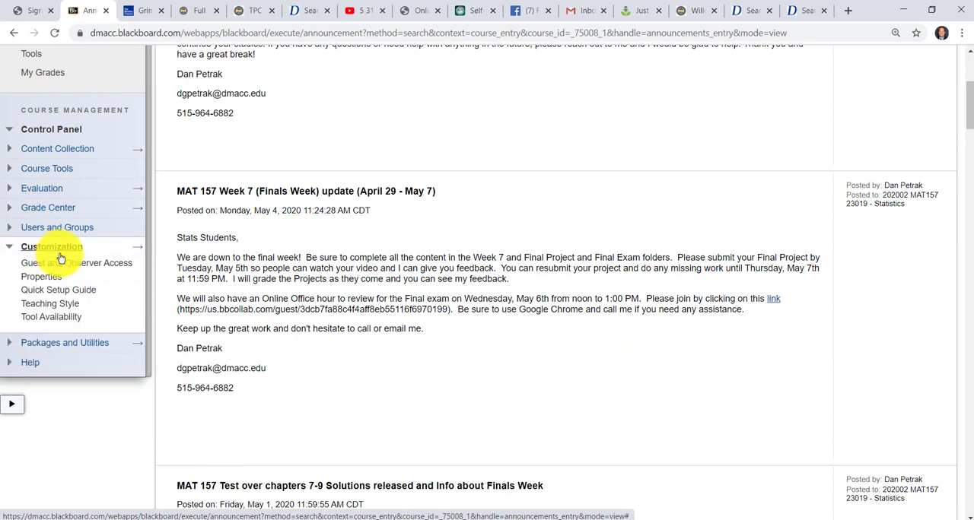
click(53, 323)
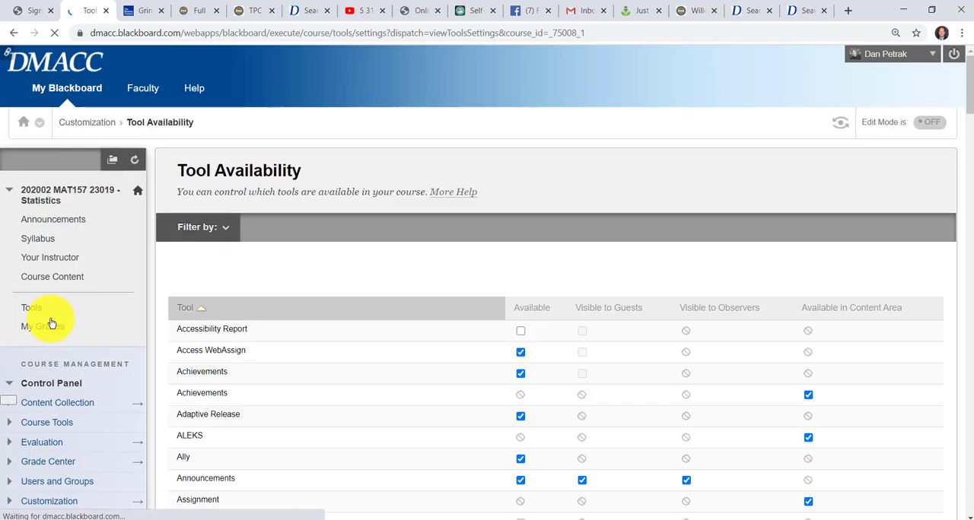
Step: Check the McGraw-Hill entries, including McGraw-Hill Campus, in the tool availability list and submit the settings
scroll(384, 305, down, 20)
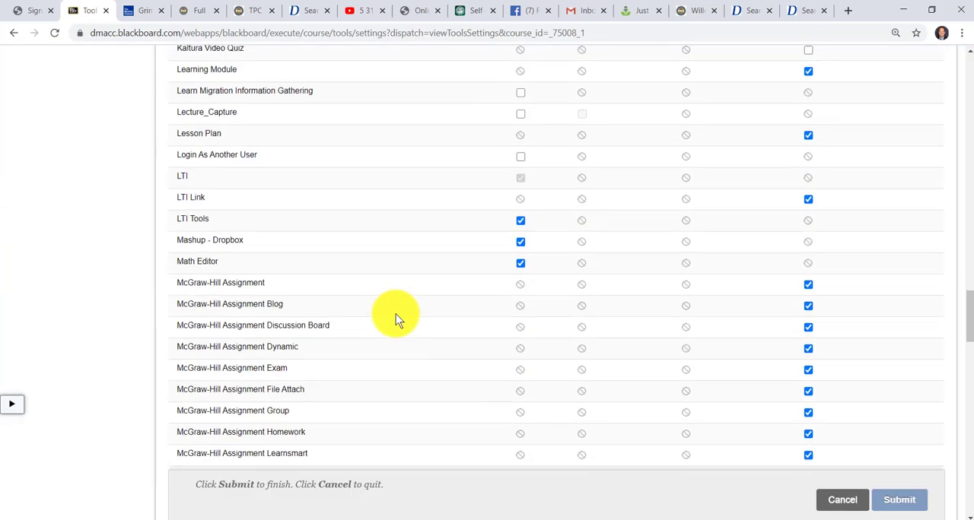
scroll(395, 314, up, 3)
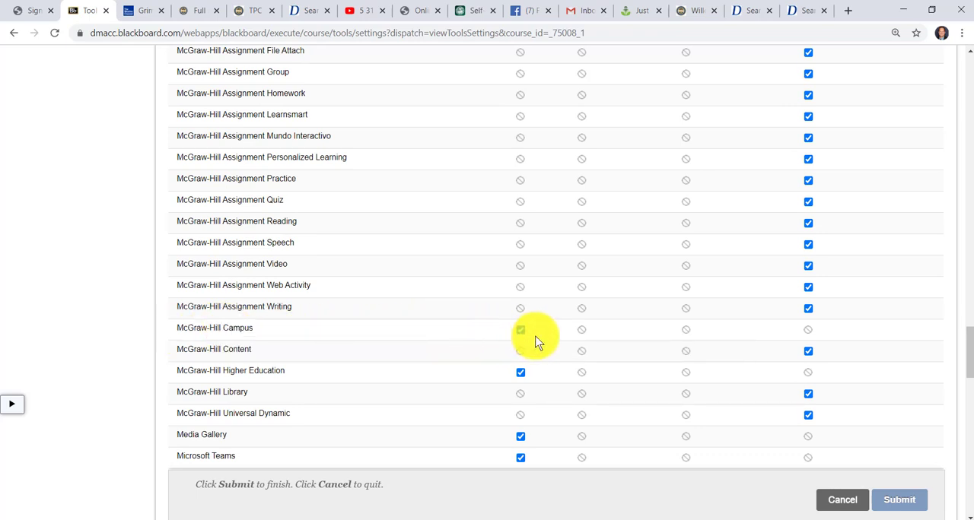
click(905, 500)
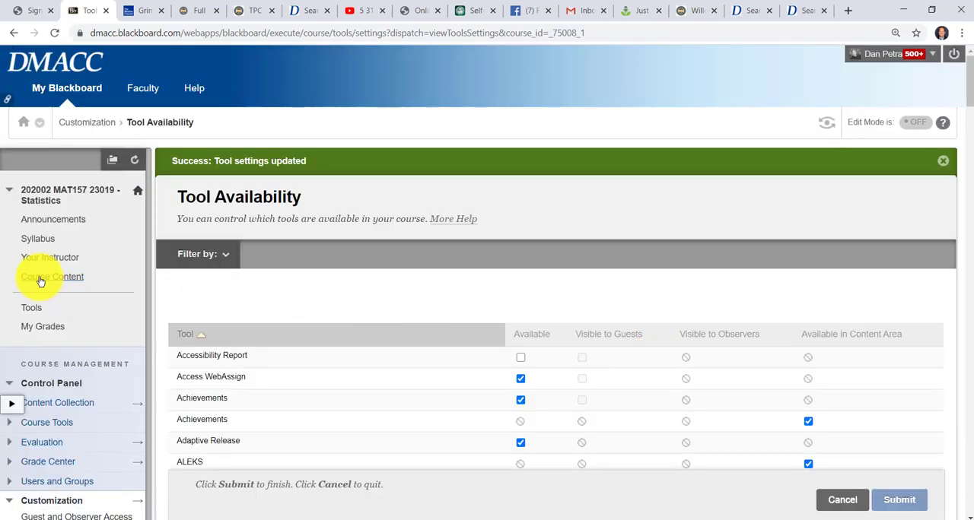
Step: Launch McGraw-Hill Campus from the Statistics course's tools
click(39, 277)
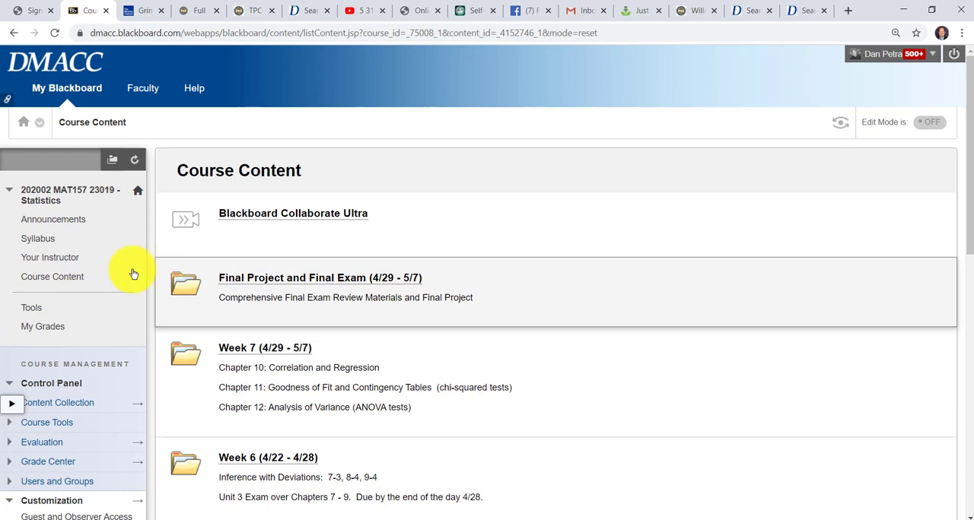
click(31, 308)
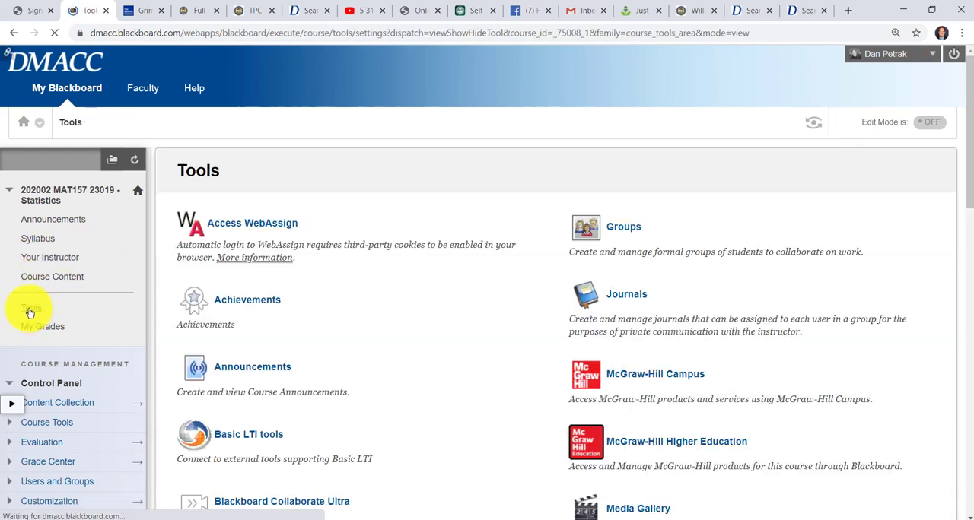
click(680, 378)
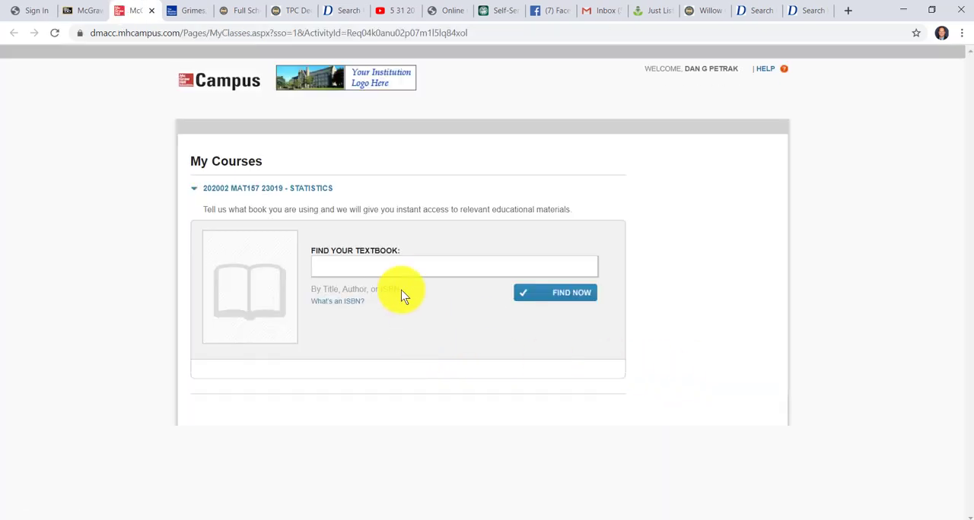
Step: Search the textbooks for ALEKS and select ALEKS/Connect Math (CHBA) 1e for the Statistics course
click(394, 269)
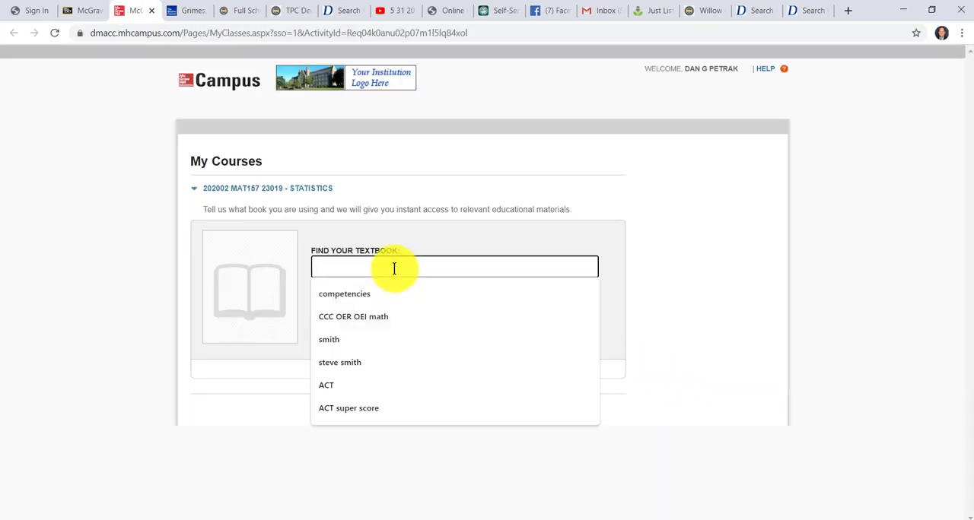
text(ALEKS)
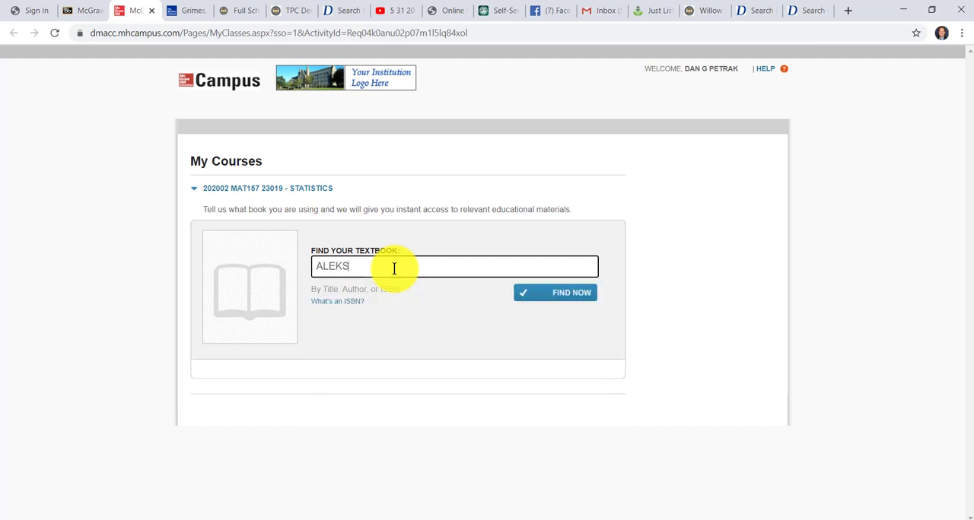
click(582, 298)
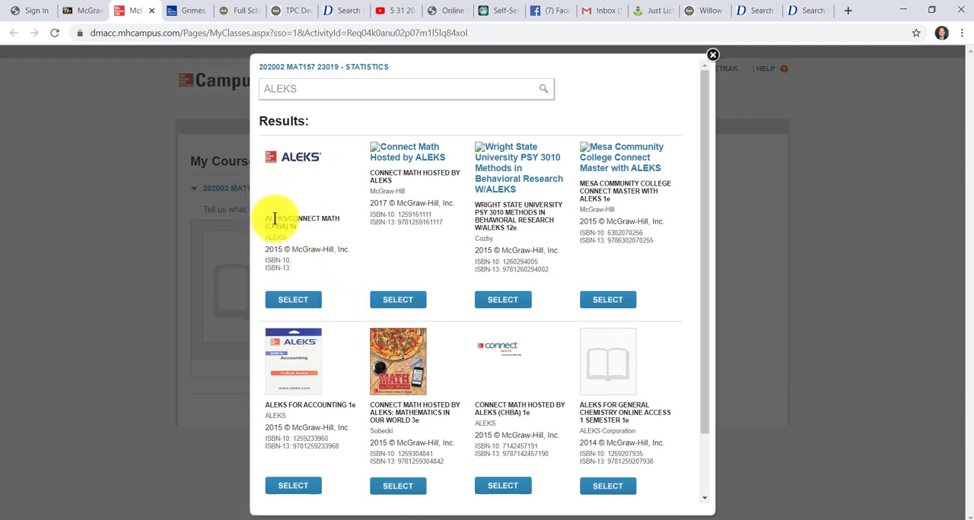
click(291, 299)
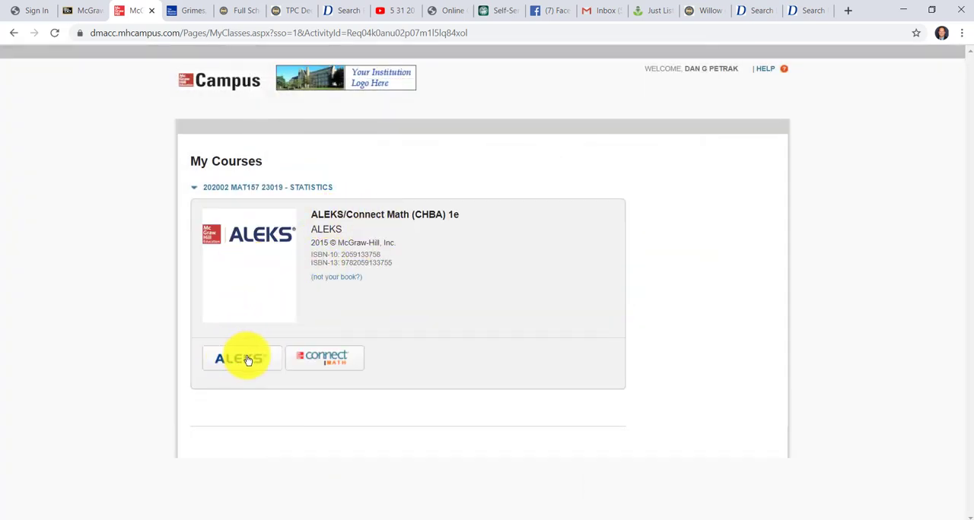
Step: Open the ALEKS product for the course and adopt it for the students
mouse_move(240, 356)
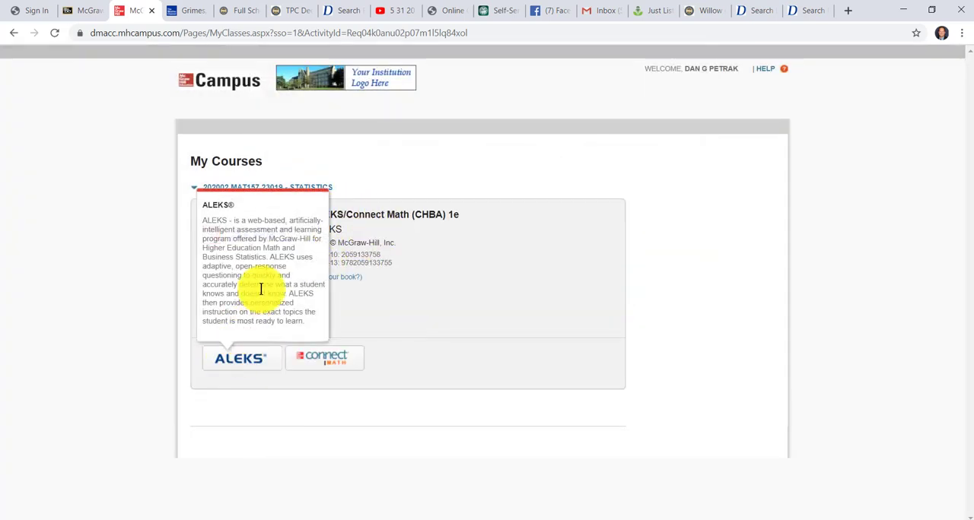
click(242, 359)
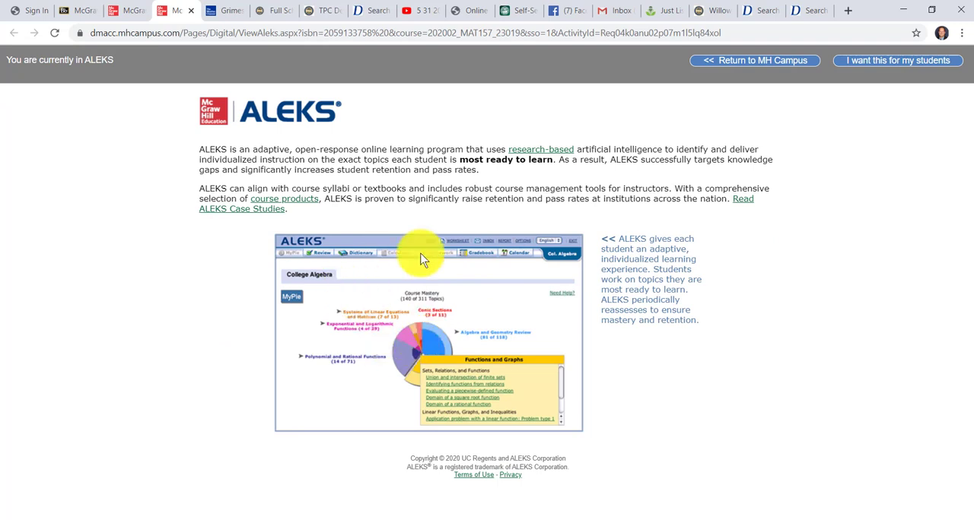
click(879, 62)
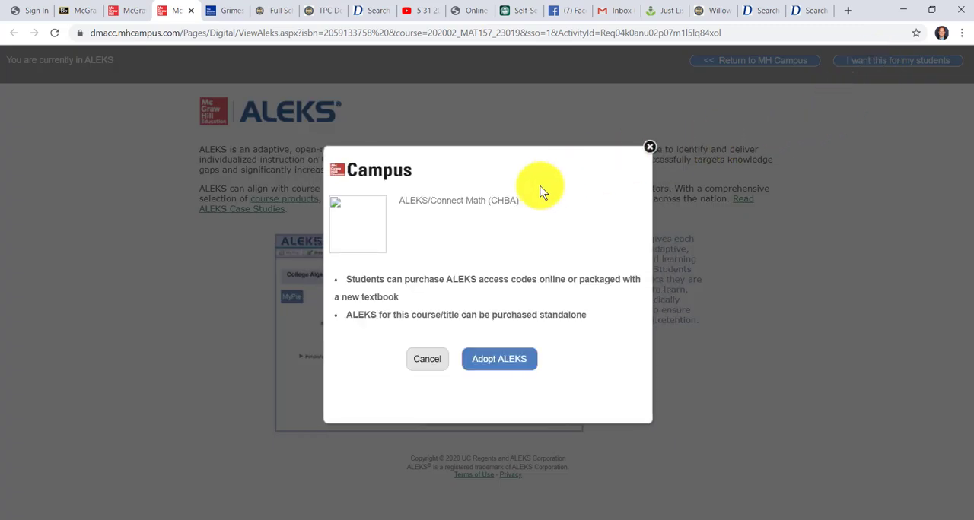
click(498, 364)
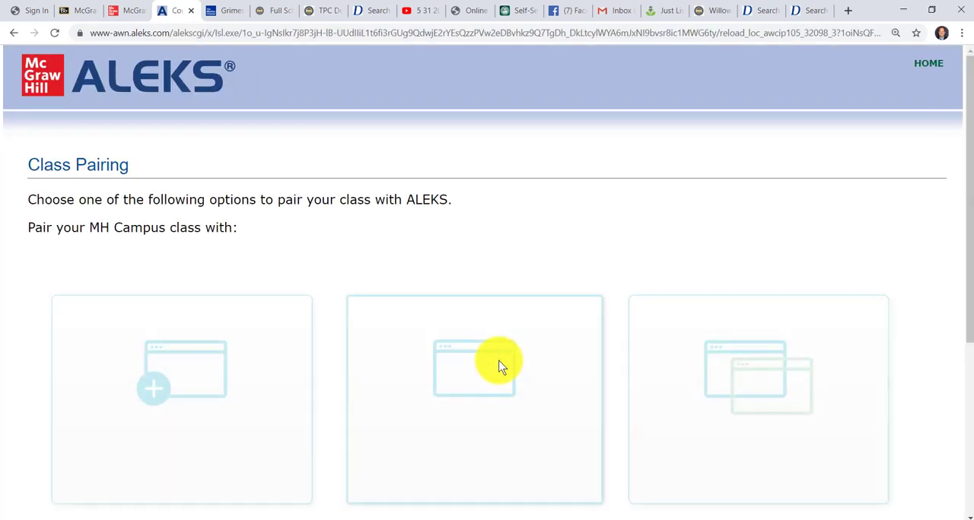
Step: Review the class pairing options and browse the instructor list for pairing with an existing ALEKS class at this institution
scroll(491, 421, down, 2)
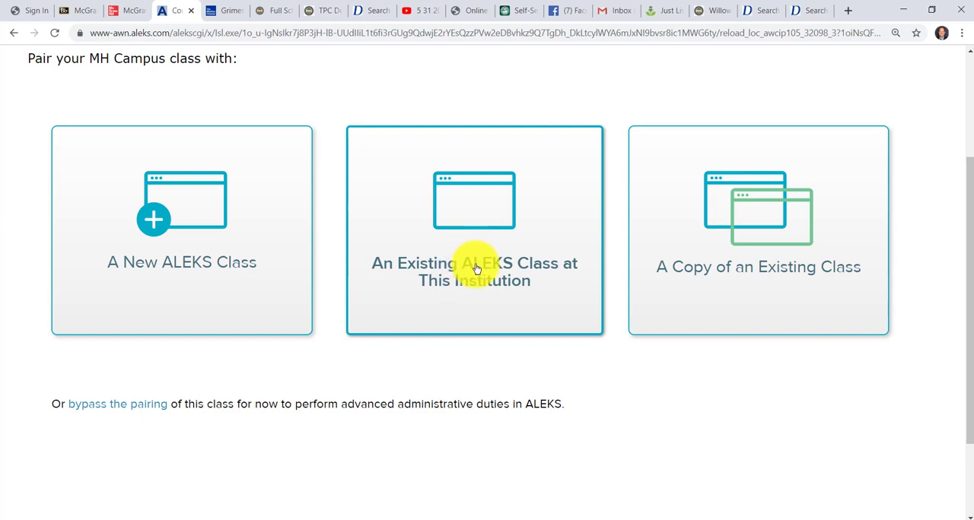
scroll(541, 308, up, 1)
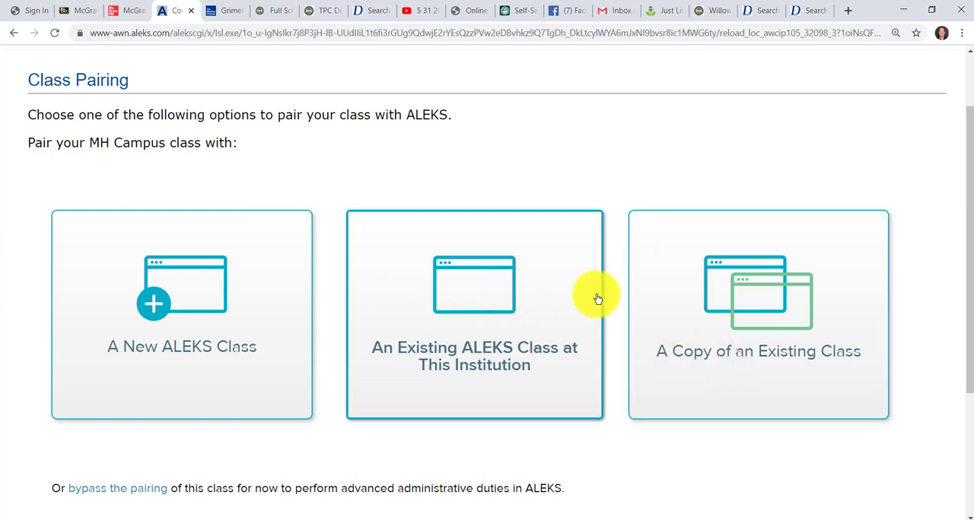
click(512, 330)
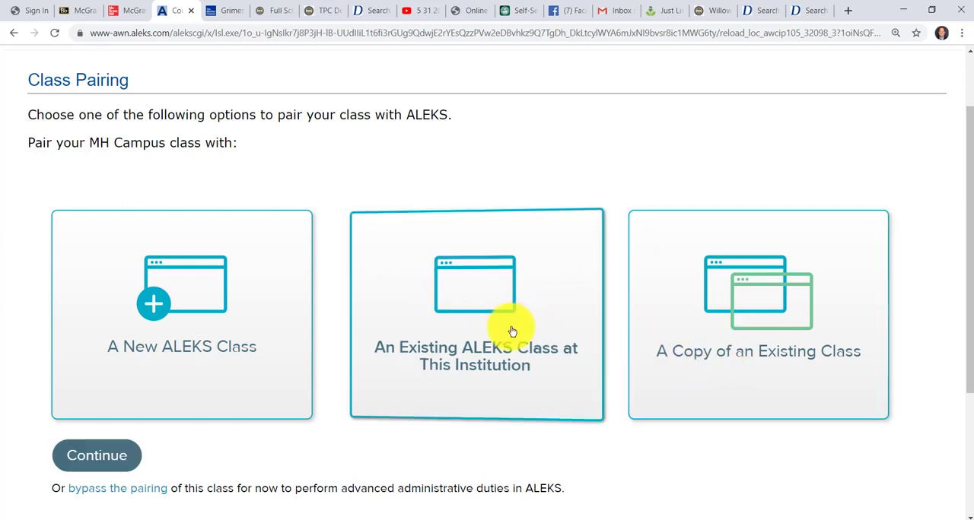
click(467, 305)
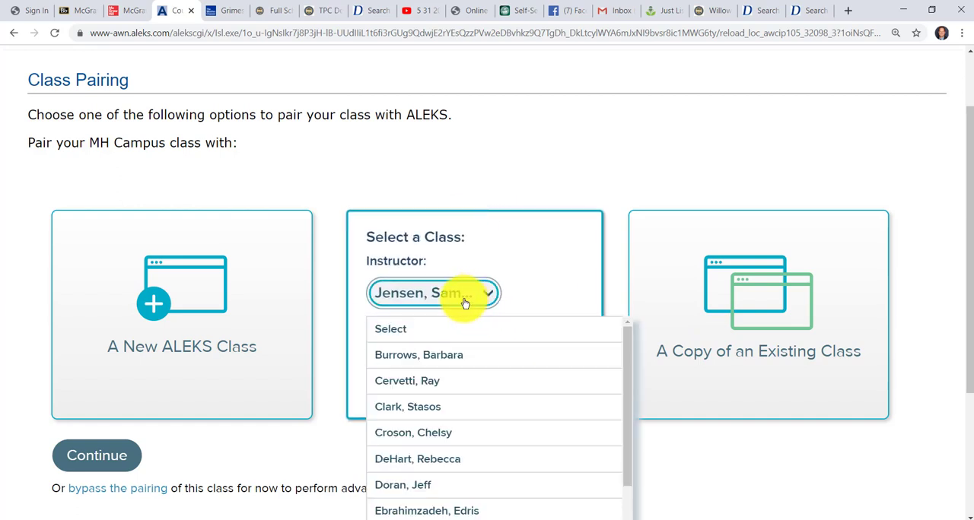
scroll(467, 445, down, 5)
scroll(465, 439, down, 4)
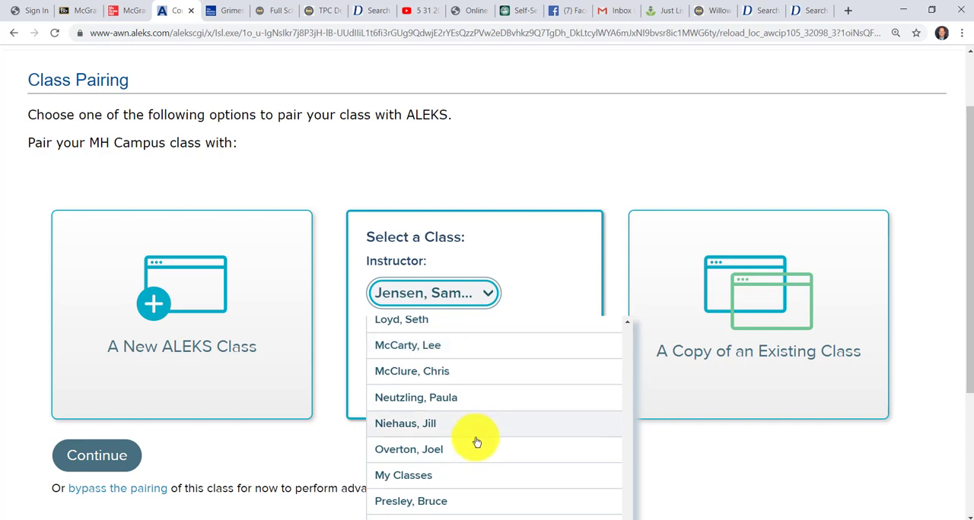
click(532, 245)
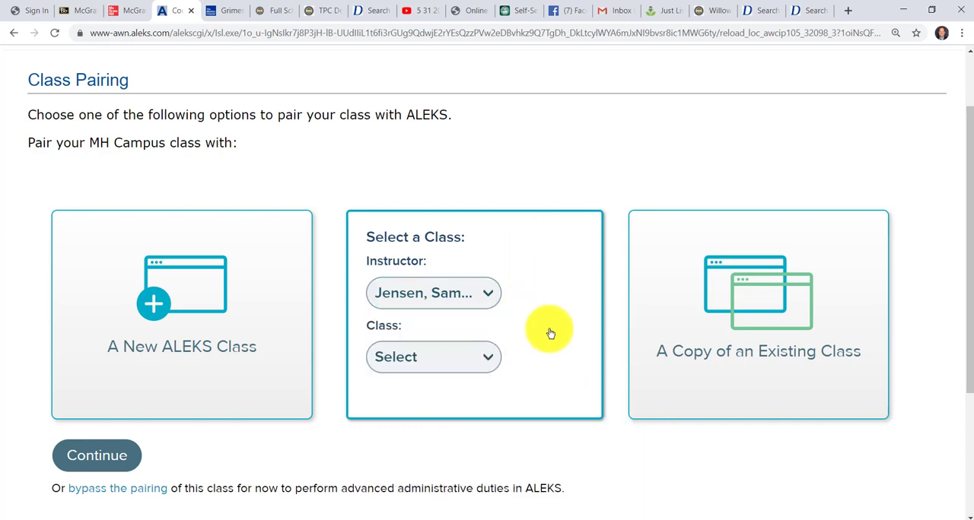
click(481, 293)
scroll(475, 310, down, 3)
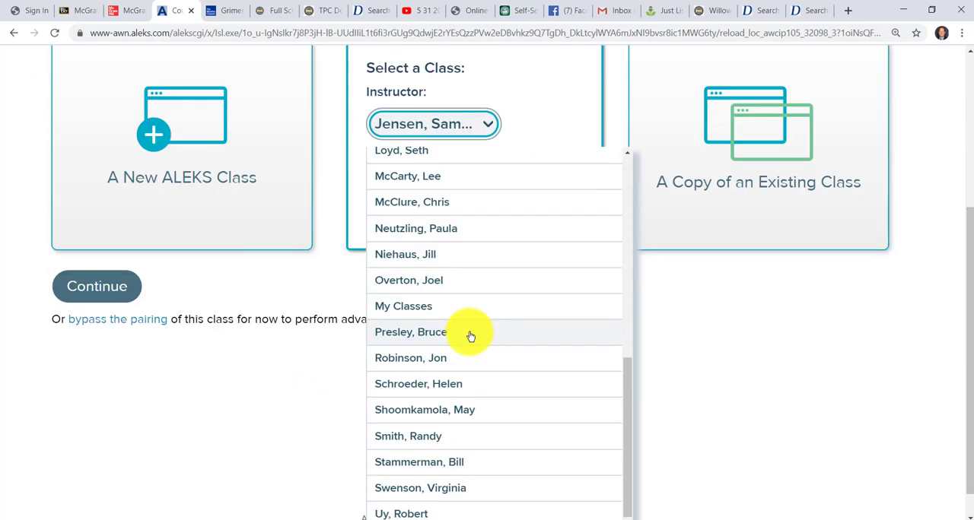
scroll(487, 357, up, 2)
scroll(489, 361, up, 4)
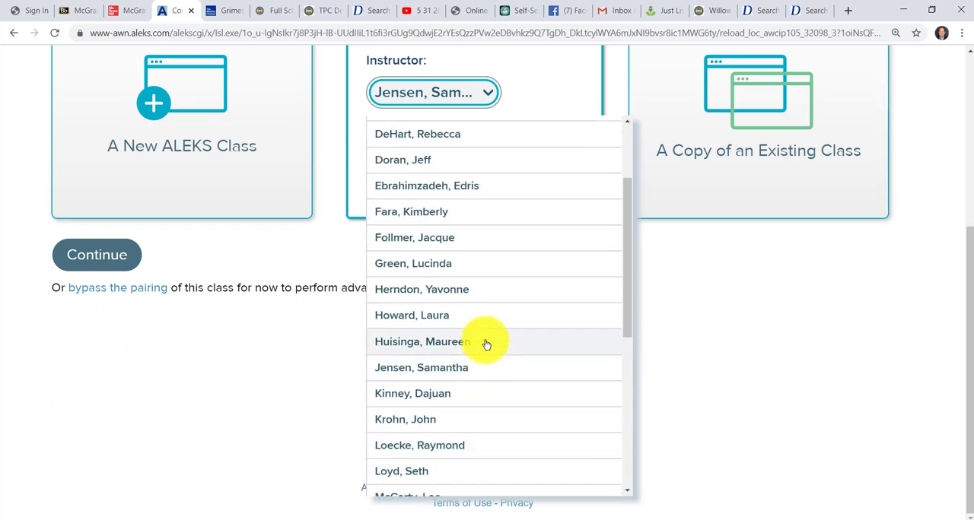
scroll(487, 344, up, 3)
click(757, 312)
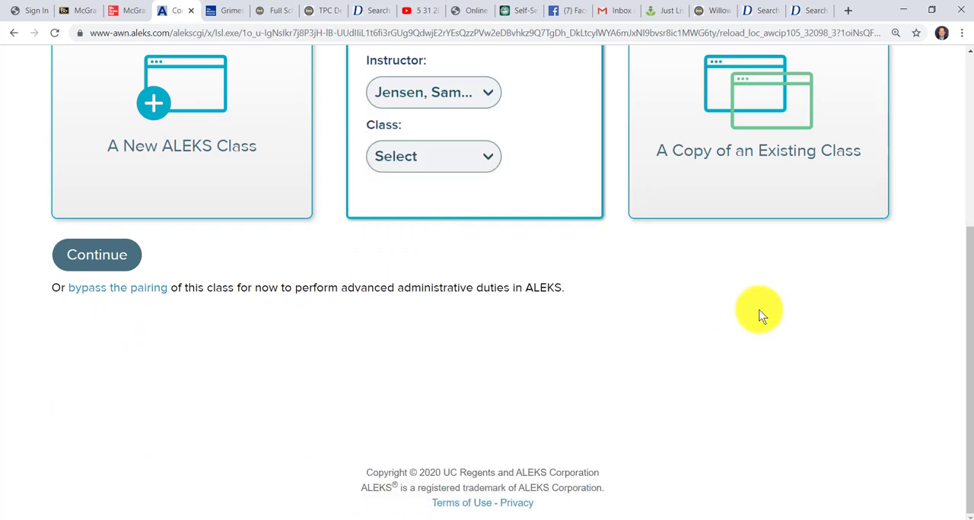
Step: Pair the course with a new ALEKS class linked to the Mat 064 Algebra & Statistics master template and save it
scroll(680, 298, up, 1)
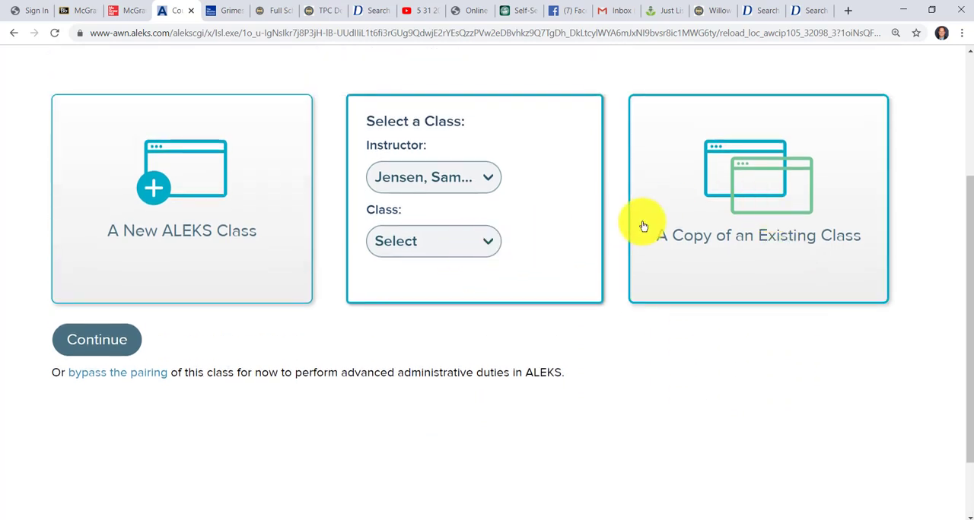
click(785, 188)
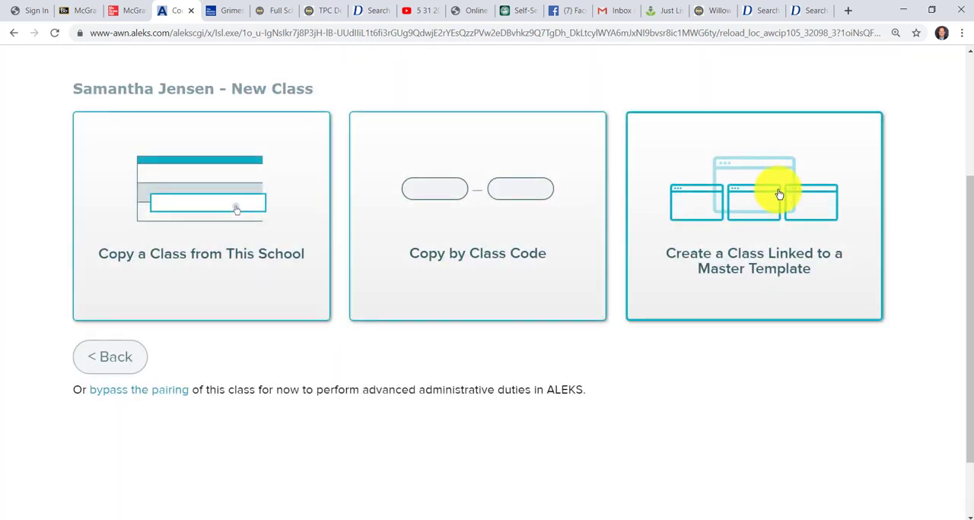
click(763, 209)
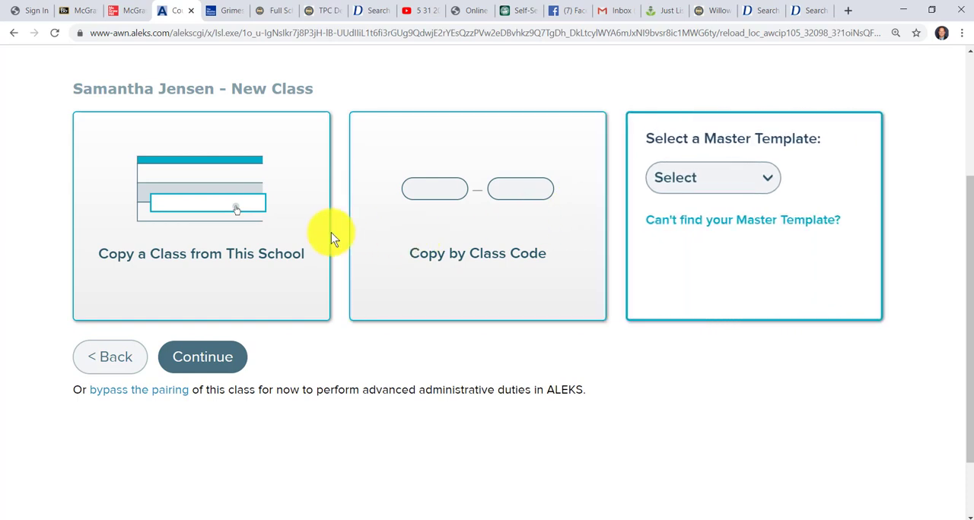
click(730, 189)
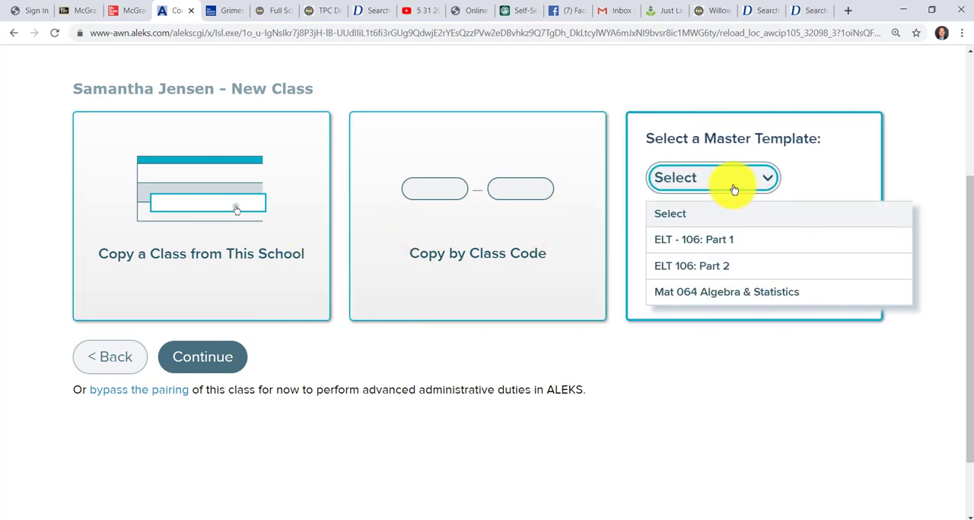
click(733, 296)
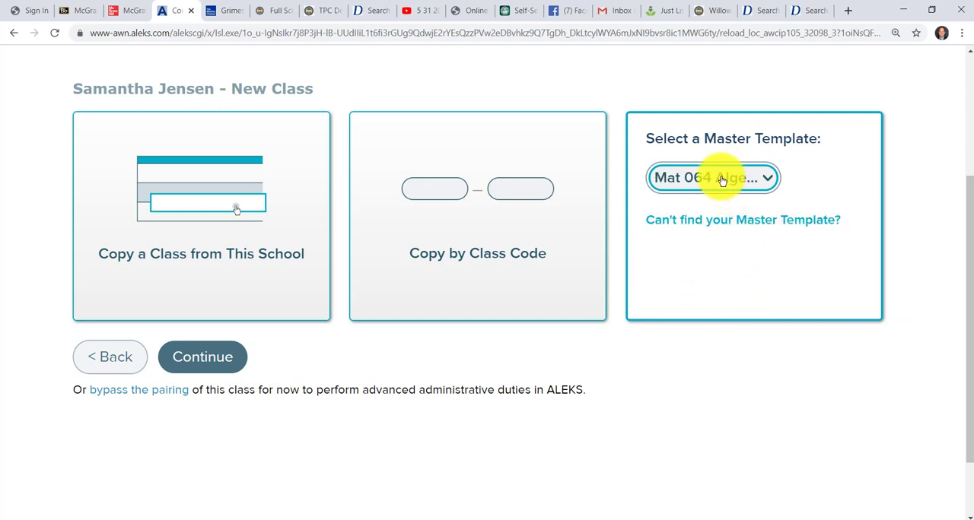
click(203, 359)
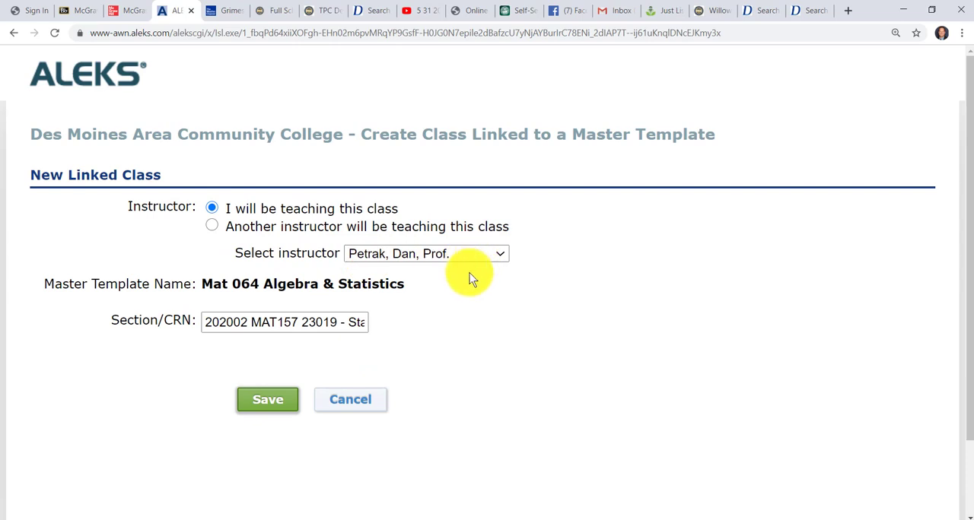
click(274, 406)
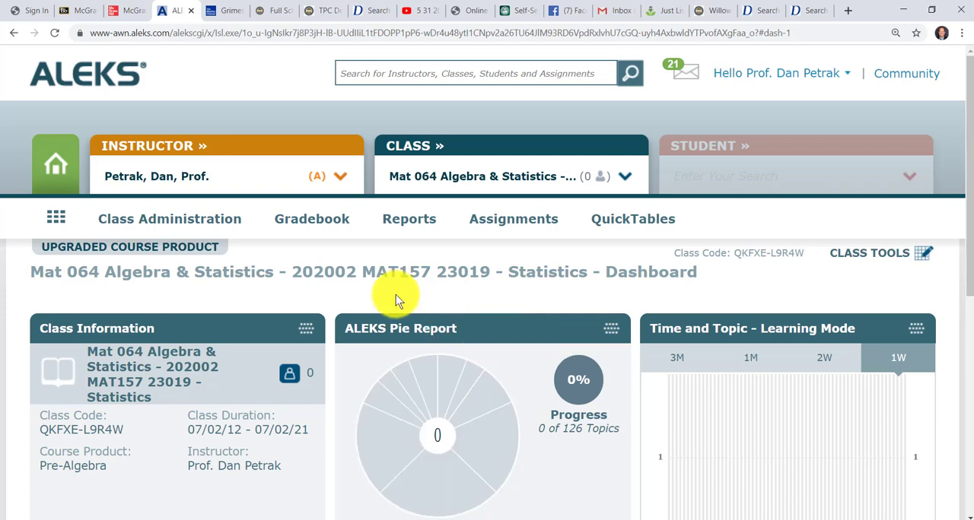
scroll(479, 335, down, 1)
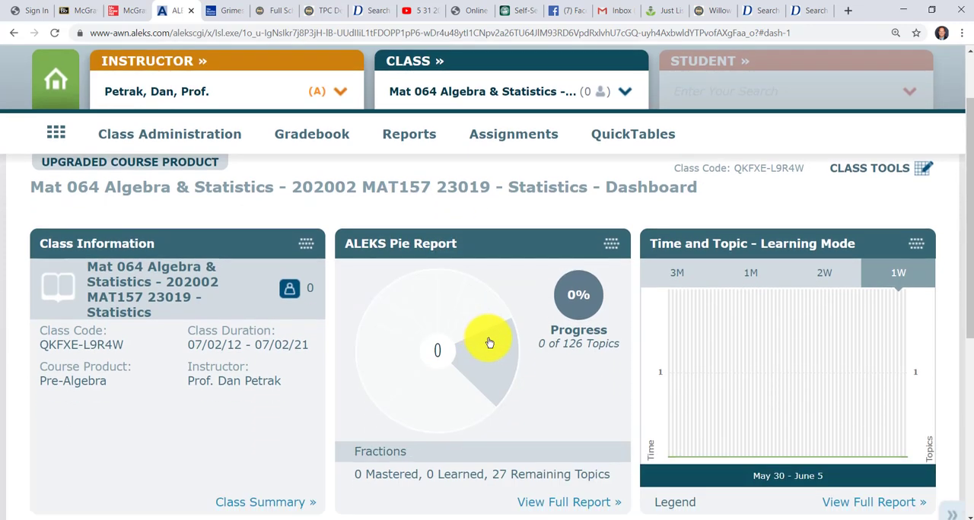
Step: Review the paired class's ALEKS dashboard, including the pie report topics and the available assignment and gradebook options
mouse_move(499, 313)
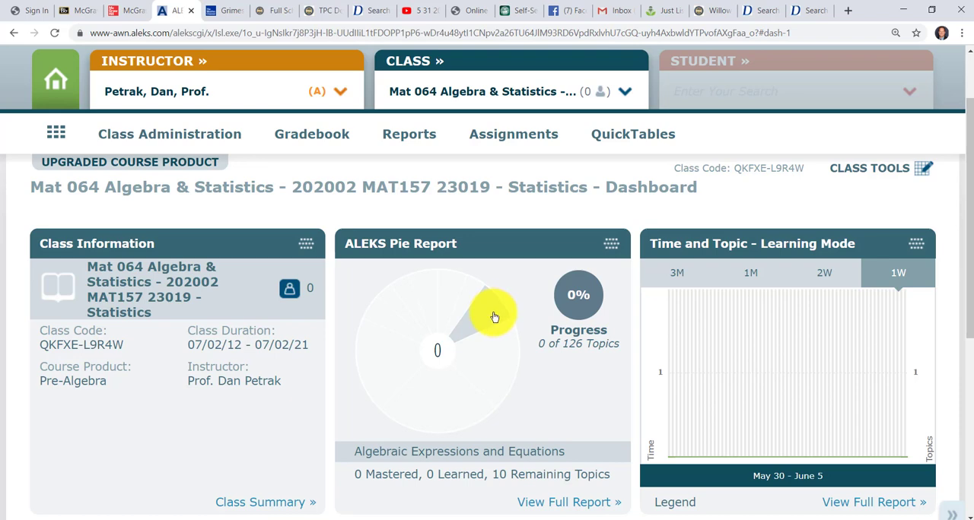
scroll(494, 316, up, 1)
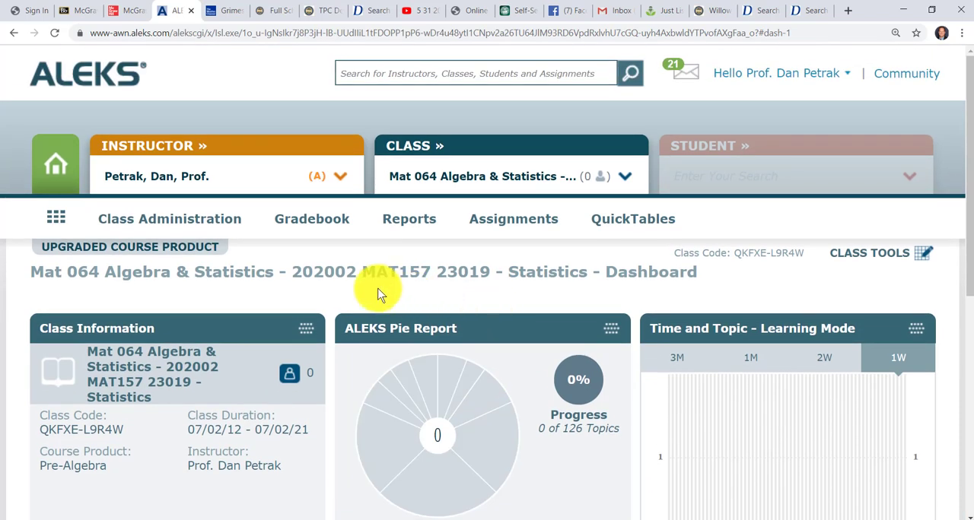
click(211, 225)
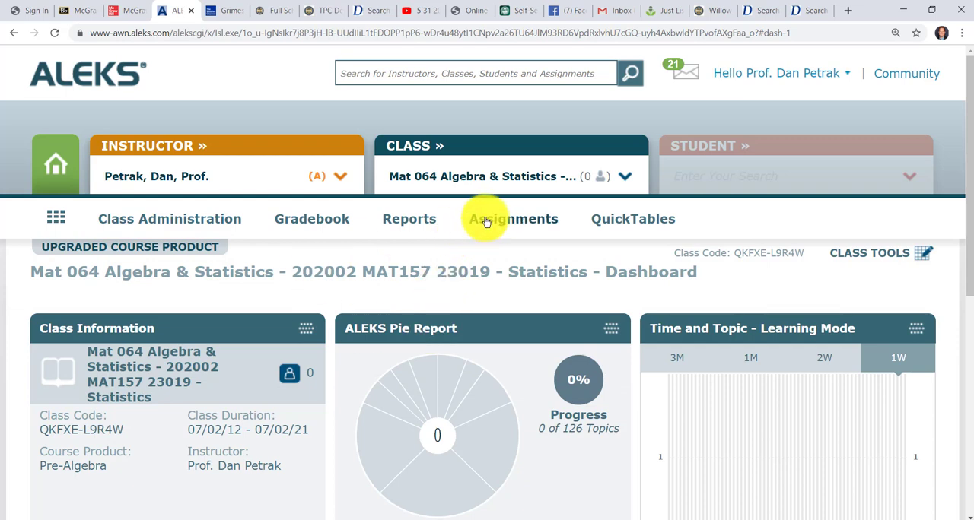
mouse_move(486, 221)
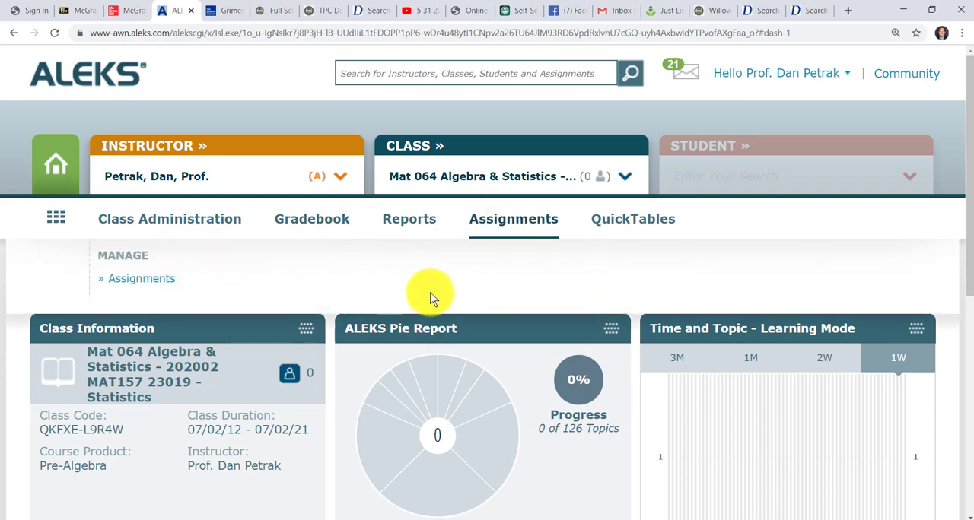
scroll(456, 304, down, 5)
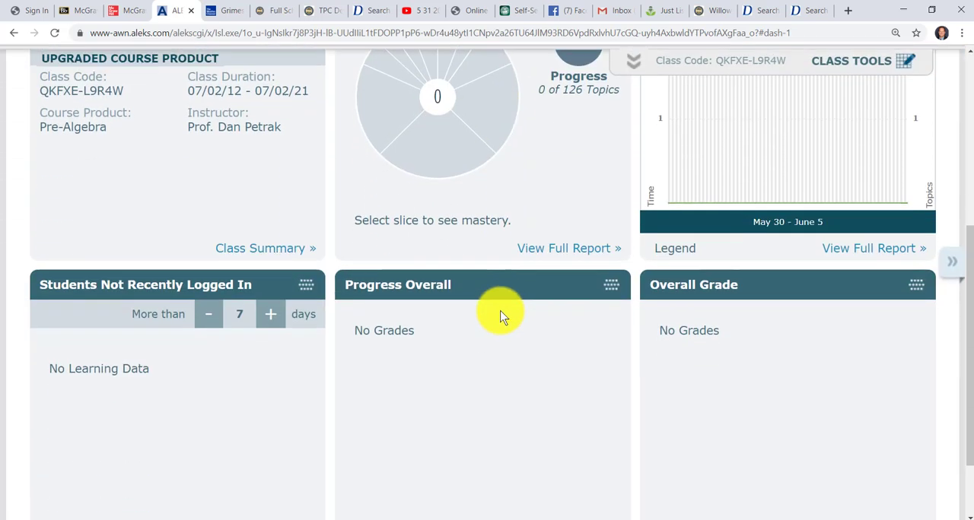
scroll(495, 314, up, 5)
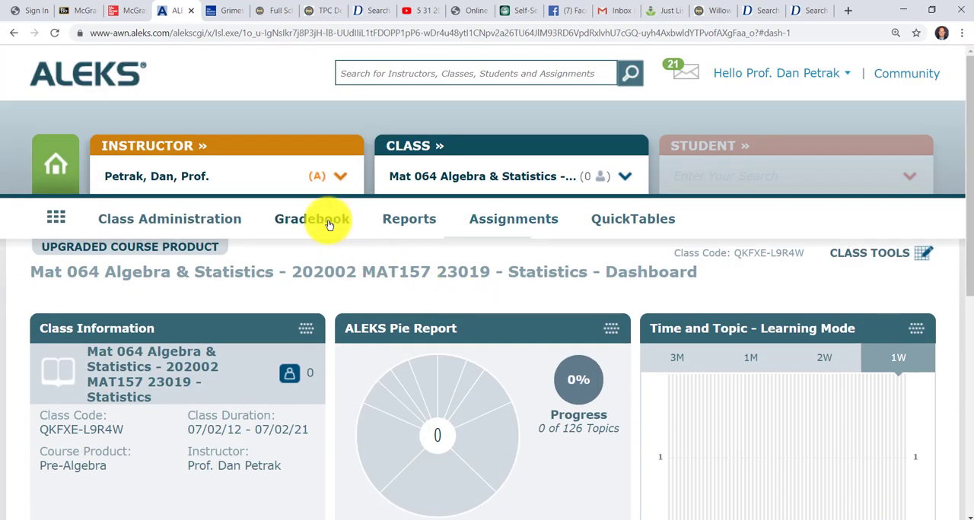
mouse_move(329, 223)
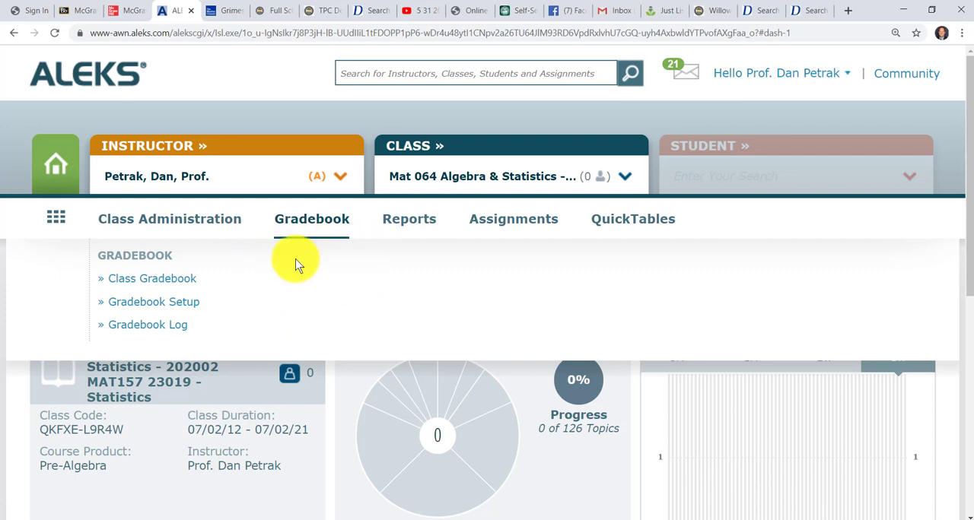
Step: Close the ALEKS and McGraw-Hill Campus pages, return to the Blackboard Statistics course, and open Course Content with Edit Mode on
click(193, 11)
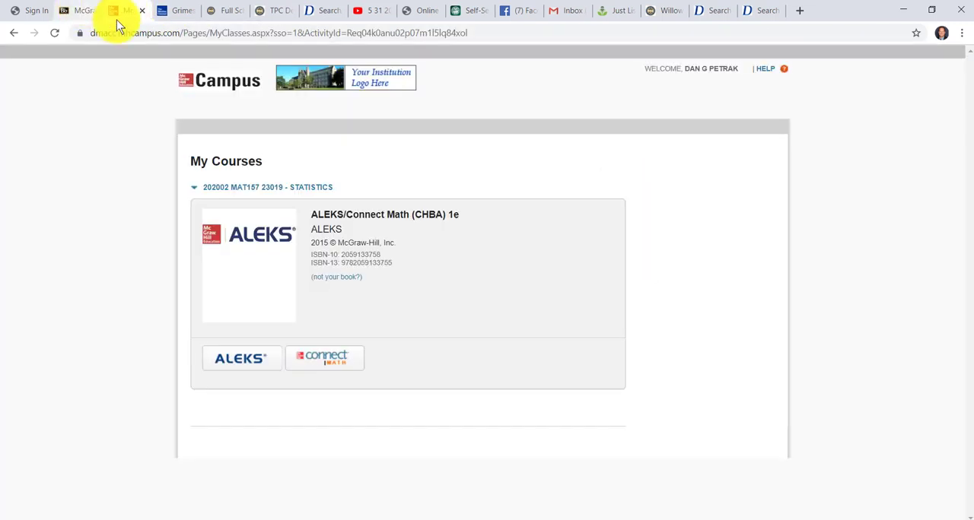
click(141, 11)
click(98, 14)
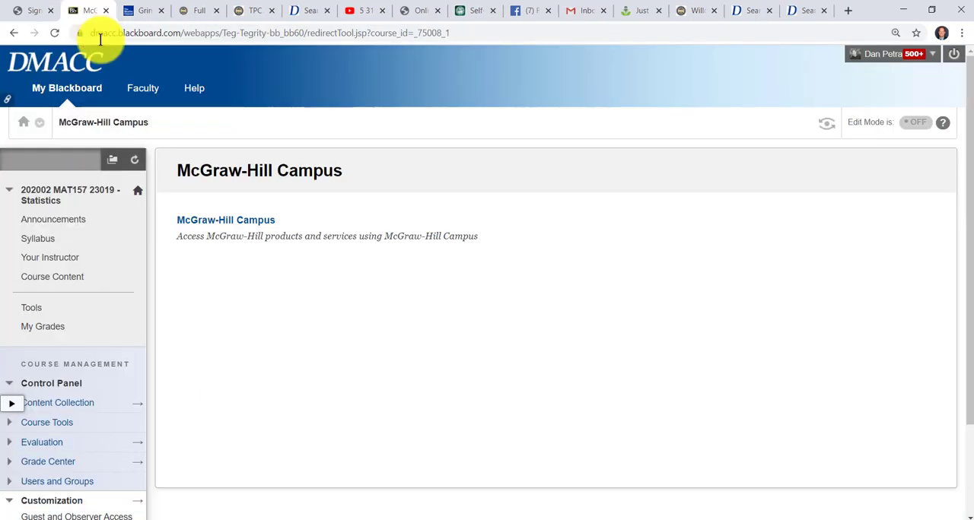
click(60, 277)
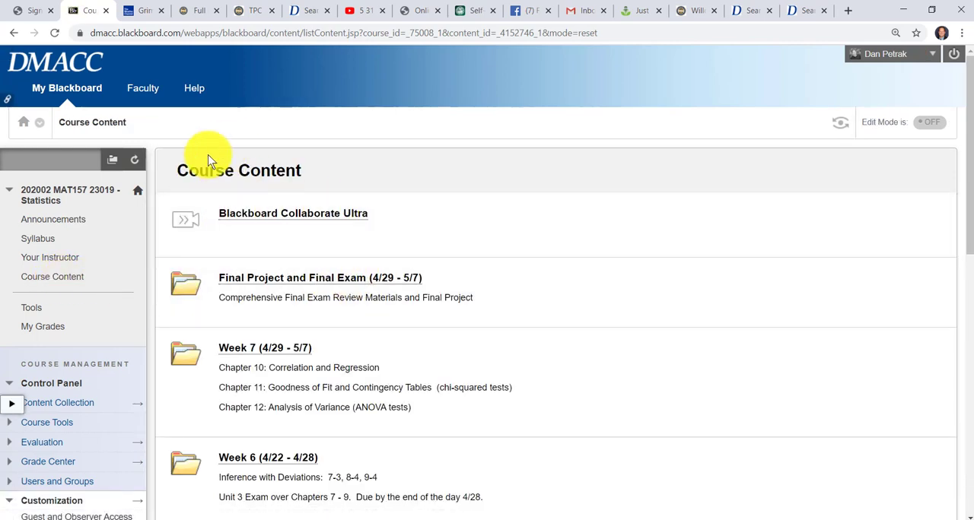
click(925, 122)
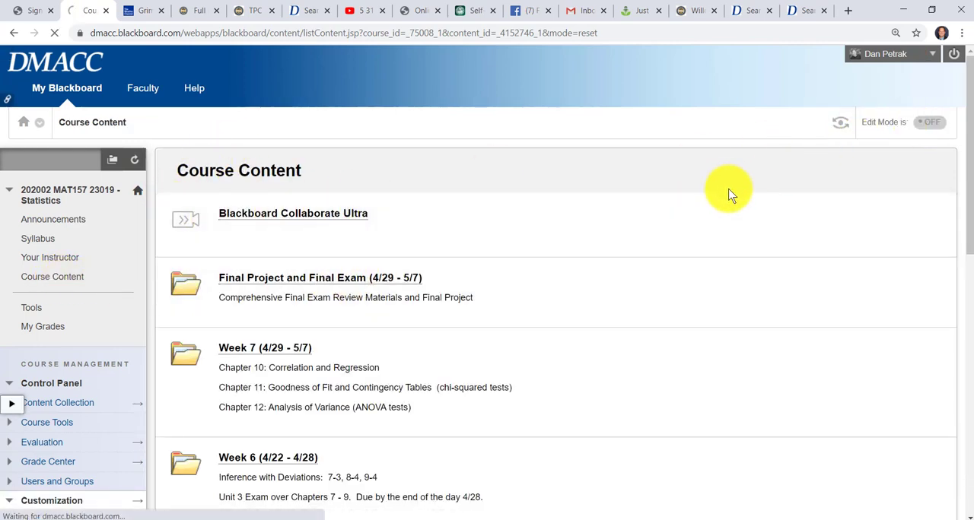
Step: Add a McGraw-Hill Campus tool link to Course Content with the text "Here is a link to your ALEKS online homework" and submit it
click(392, 207)
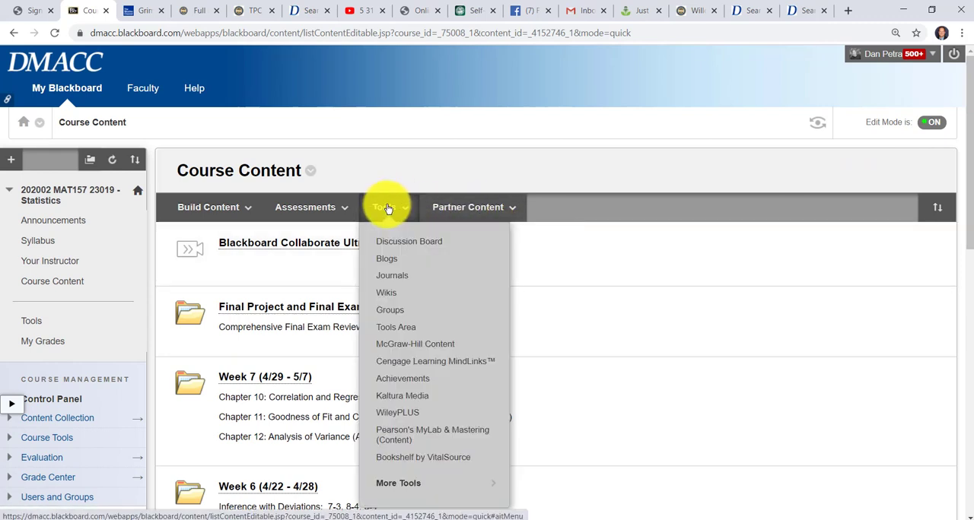
click(388, 210)
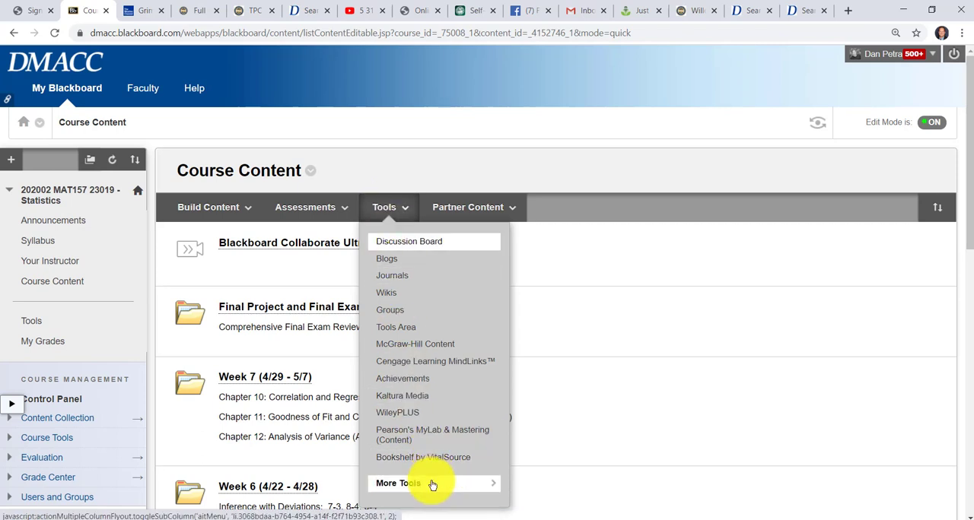
mouse_move(431, 483)
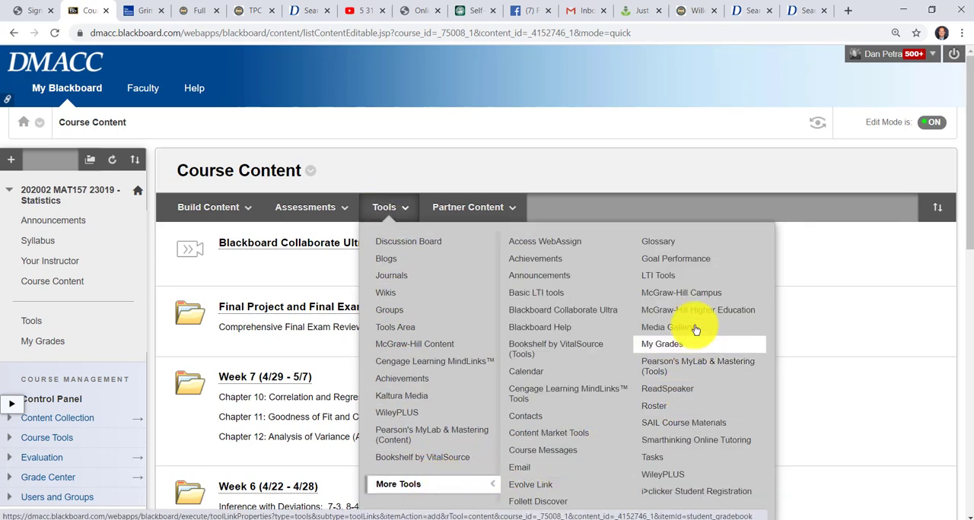
click(699, 296)
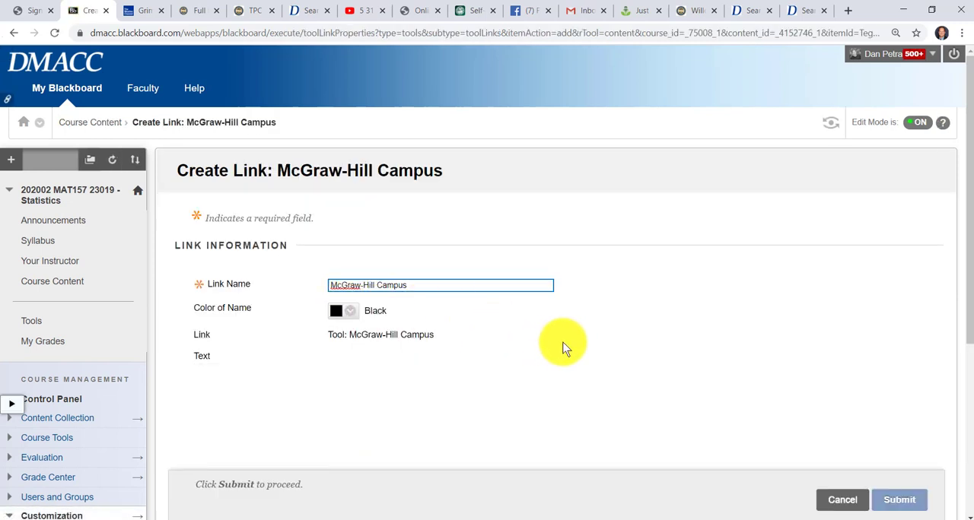
scroll(459, 354, down, 1)
click(461, 373)
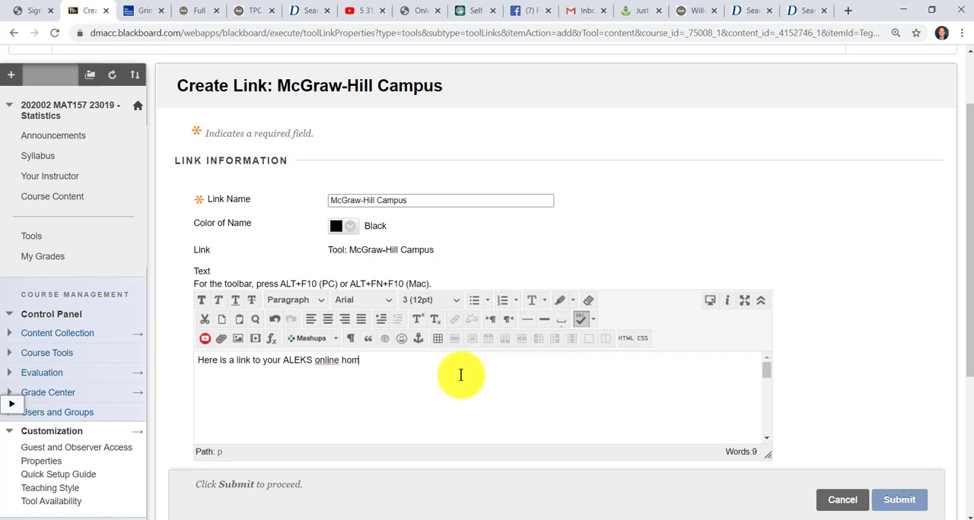
click(897, 502)
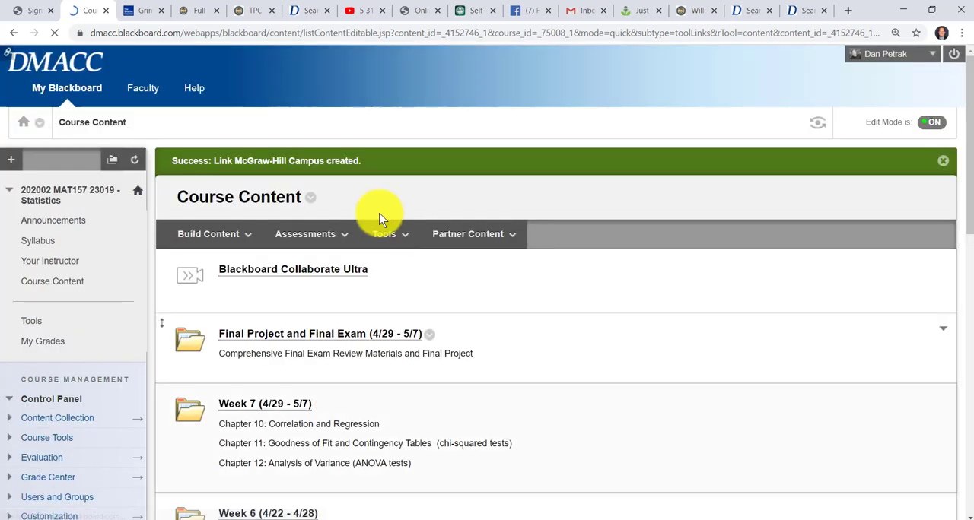
Step: Test the new McGraw-Hill Campus link at the end of Course Content by launching ALEKS for the Statistics course
scroll(368, 335, down, 10)
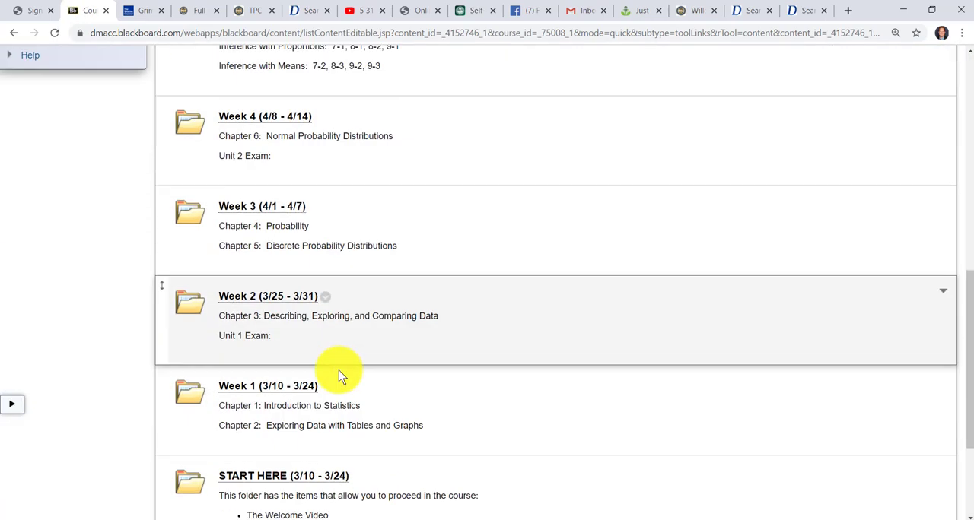
click(290, 466)
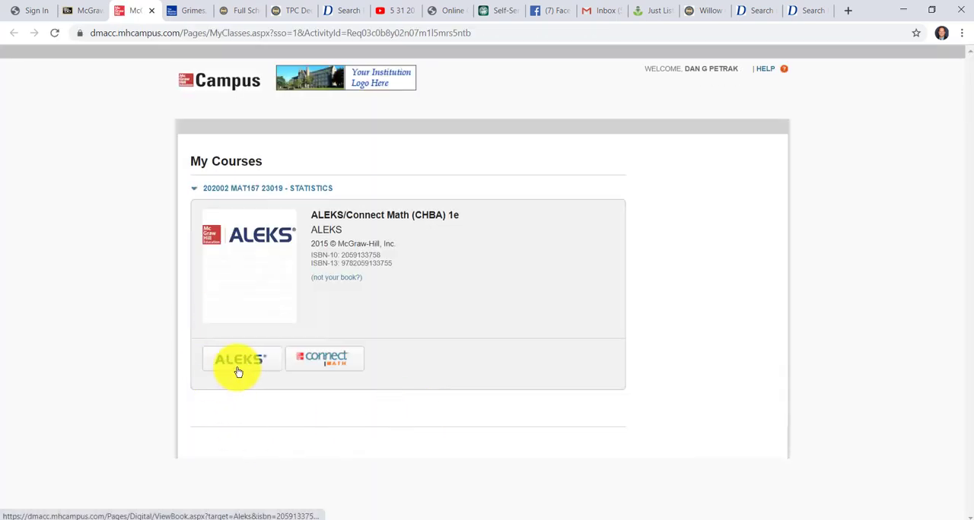
click(238, 368)
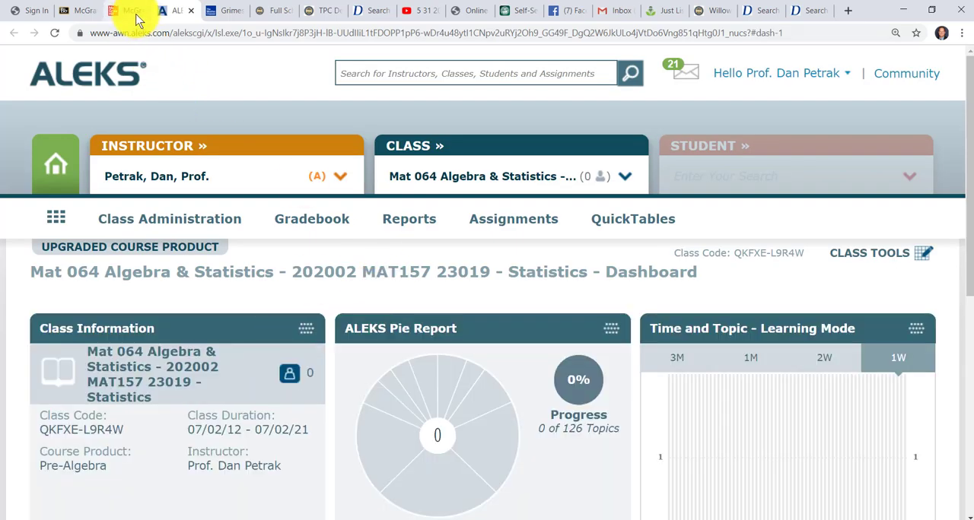
Step: Close the McGraw-Hill Campus and ALEKS pages and return to the Statistics course's Course Content page in Blackboard
click(127, 15)
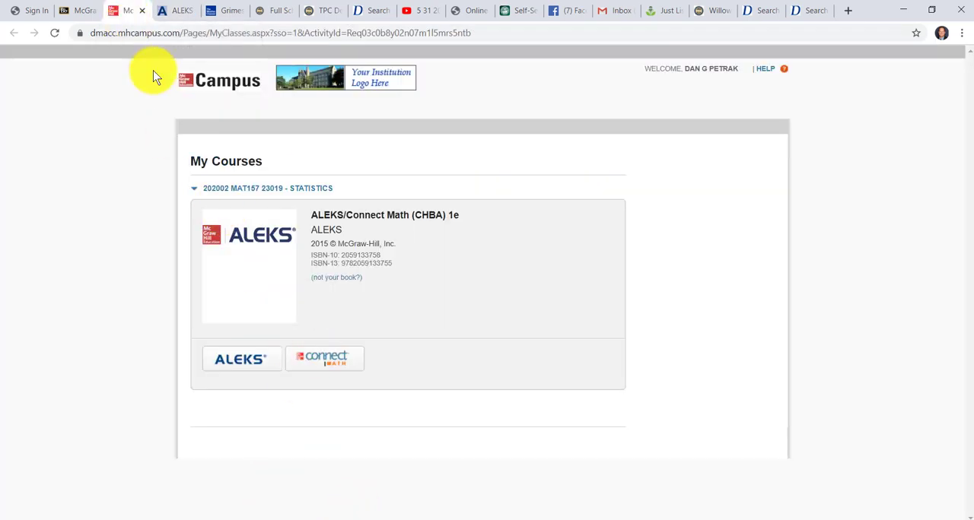
click(146, 14)
click(143, 12)
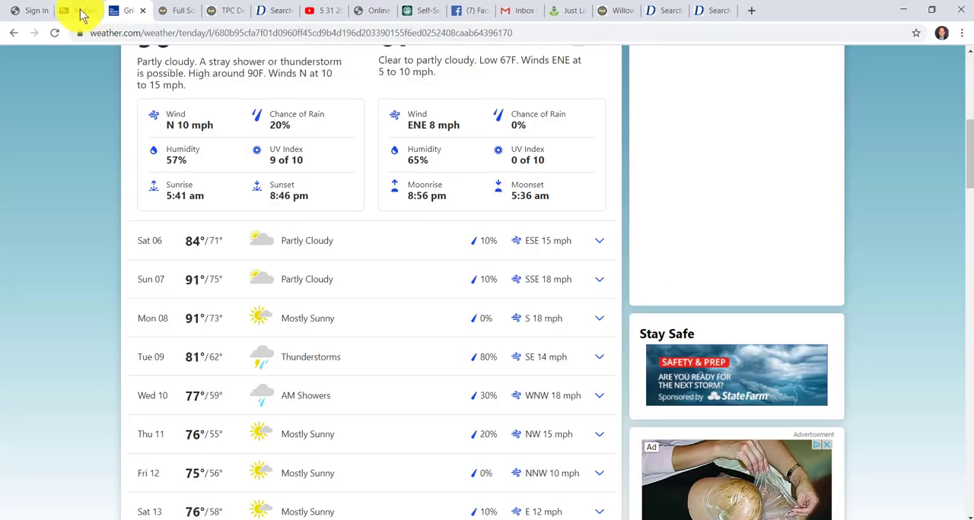
click(79, 11)
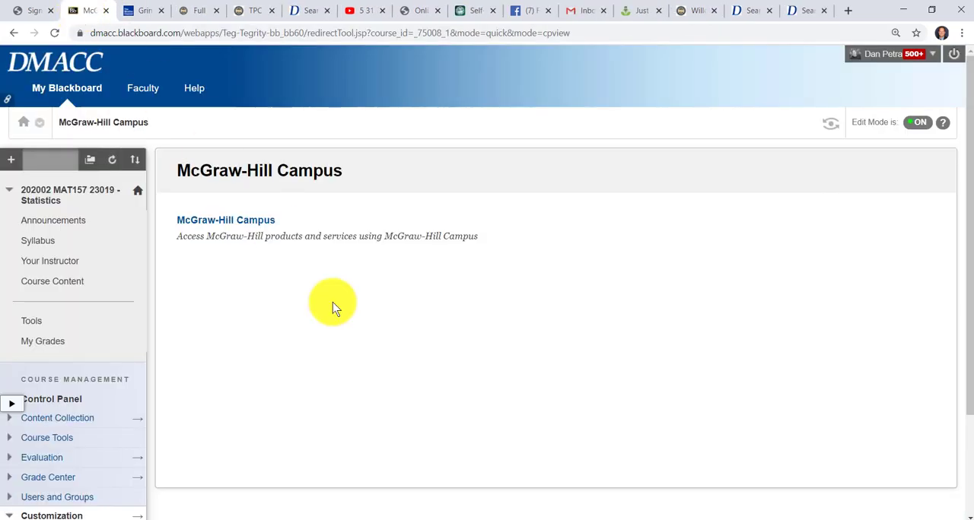
click(49, 281)
scroll(279, 332, down, 10)
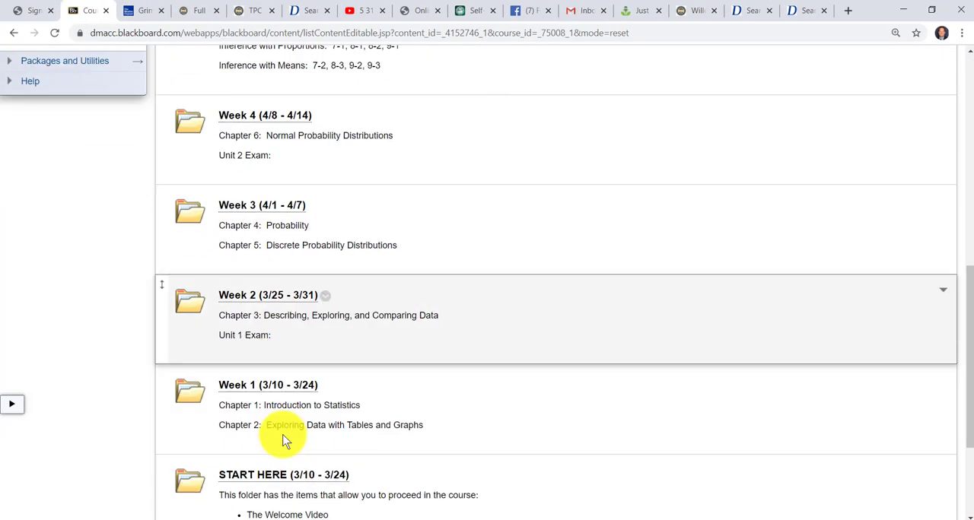
scroll(276, 435, up, 10)
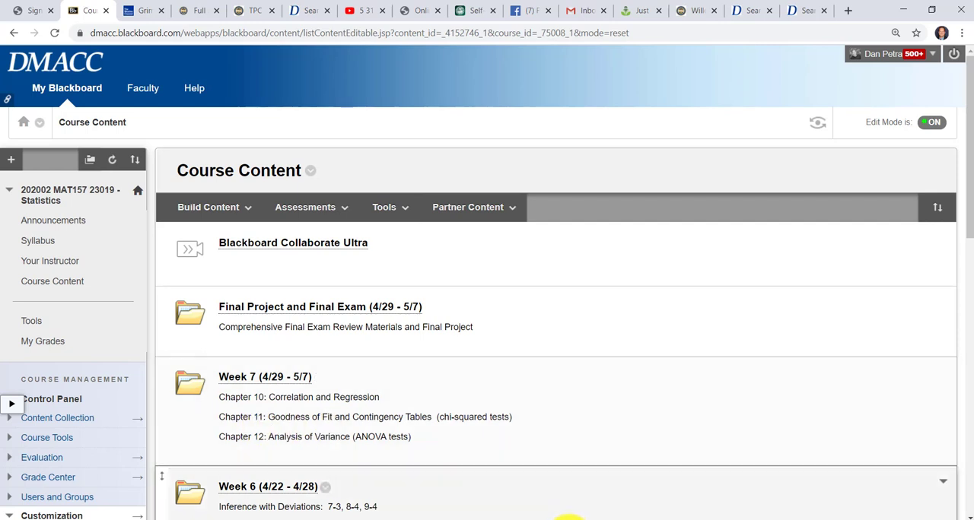
right_click(583, 519)
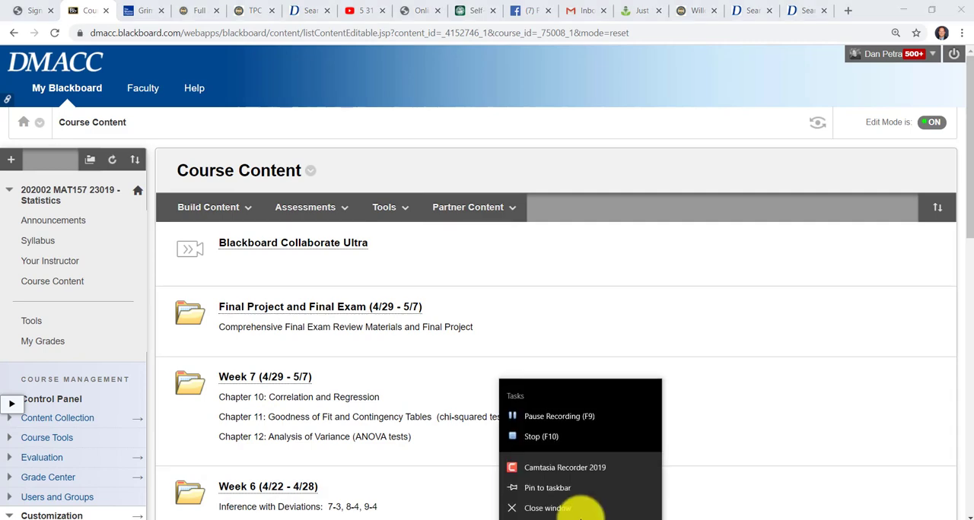